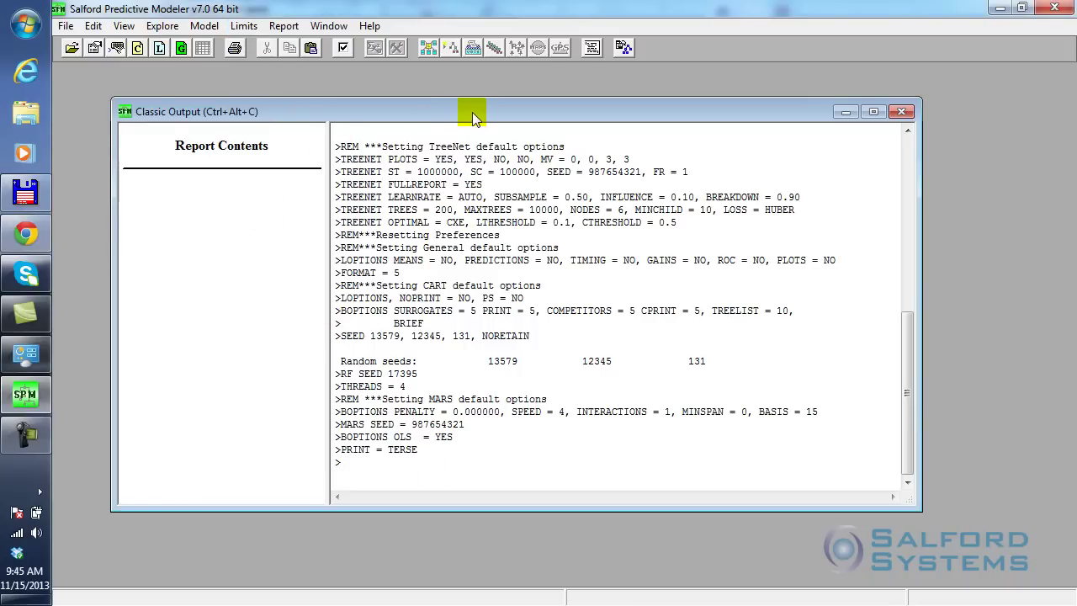
Step: Review the Classic Output log of default TreeNet, CART, RandomForests and MARS settings, nudging the window into place
left_click_drag(472, 112, 471, 109)
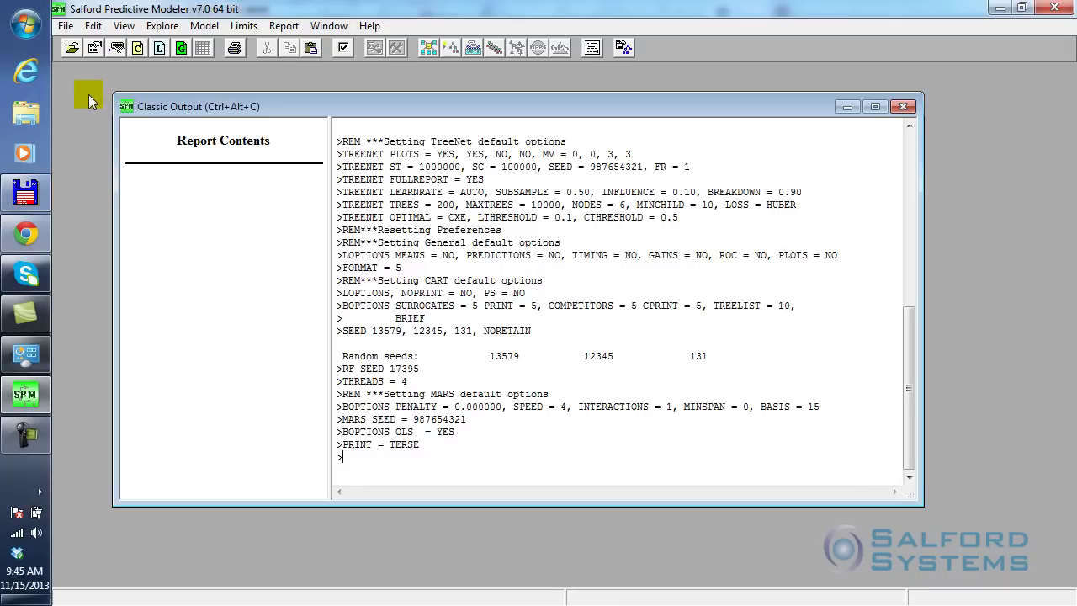
Step: Choose Prostate2.csv from the training folder as the data file, keeping the ASCII file type
left_click(72, 49)
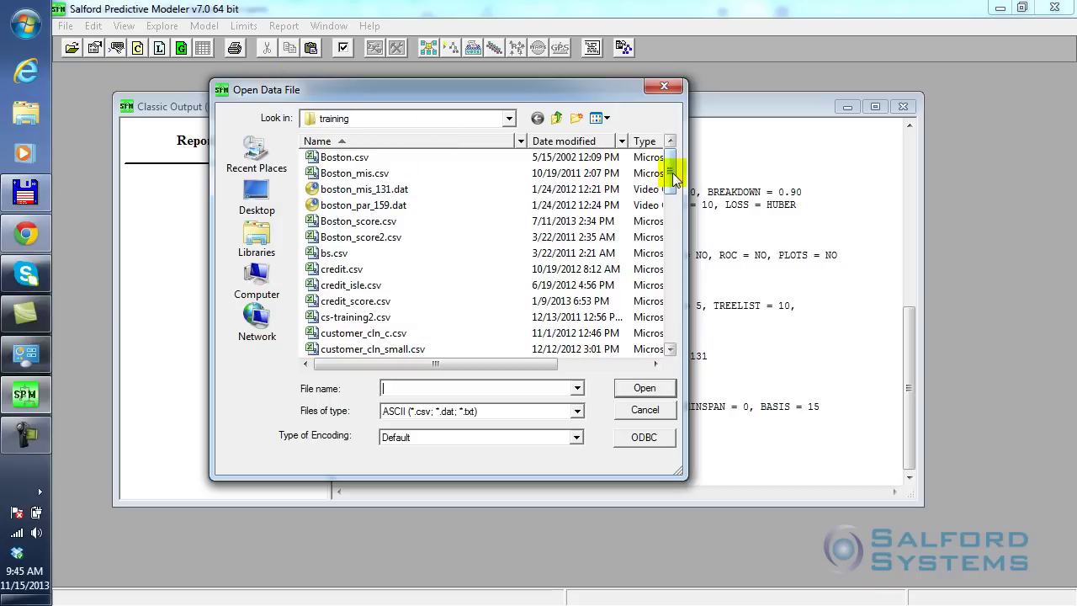
left_click_drag(672, 177, 671, 344)
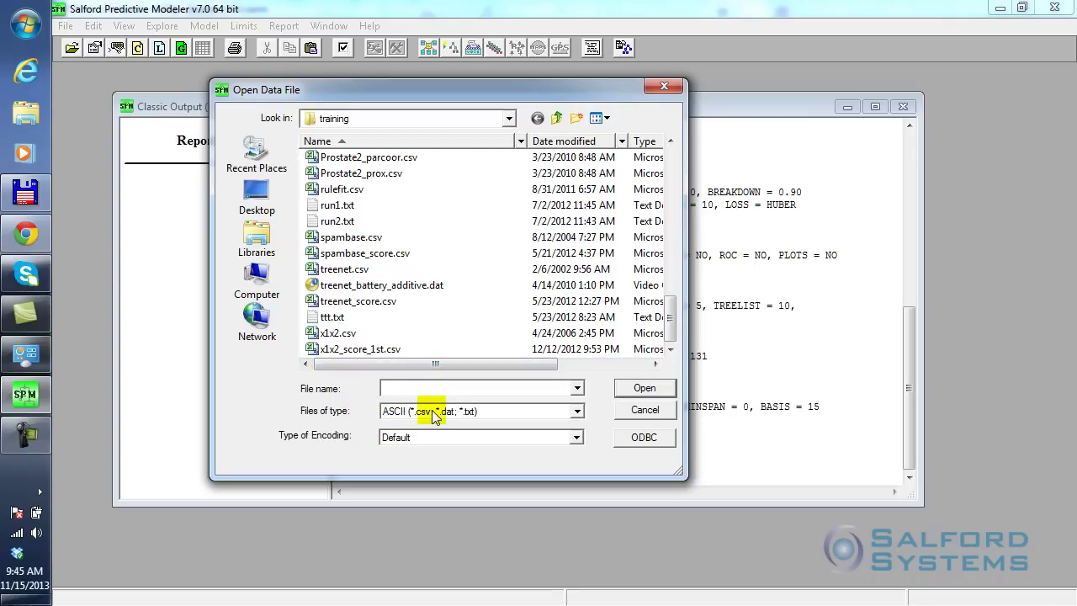
left_click(577, 414)
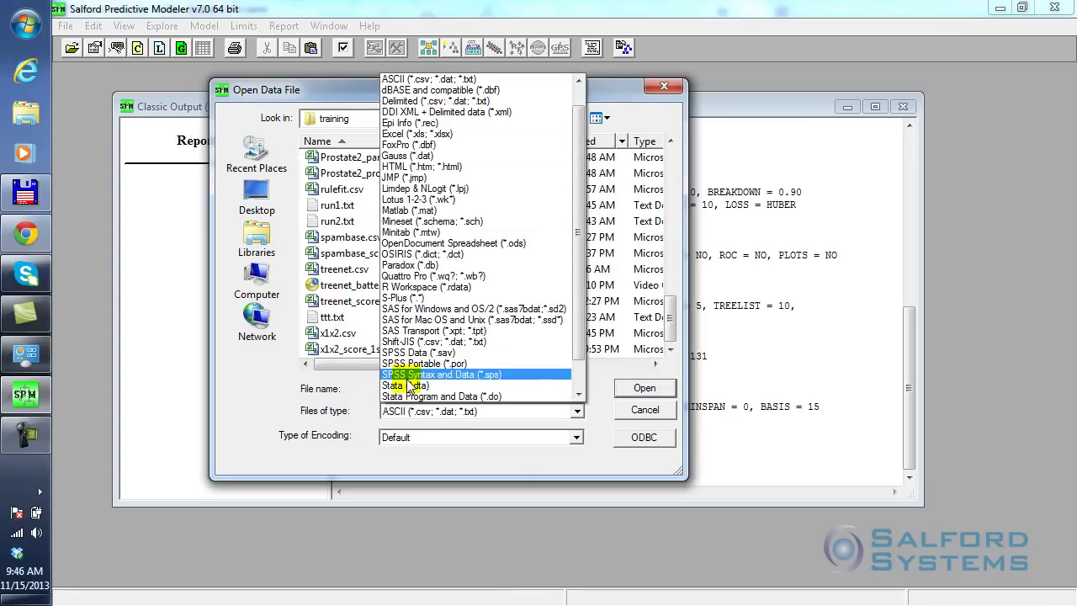
left_click(415, 76)
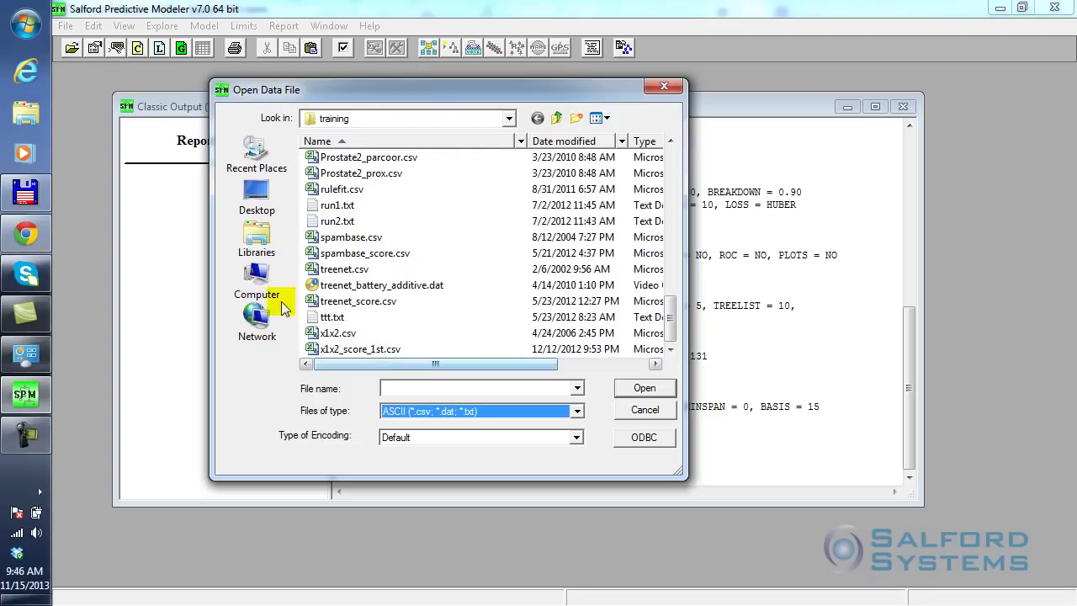
left_click_drag(670, 323, 668, 286)
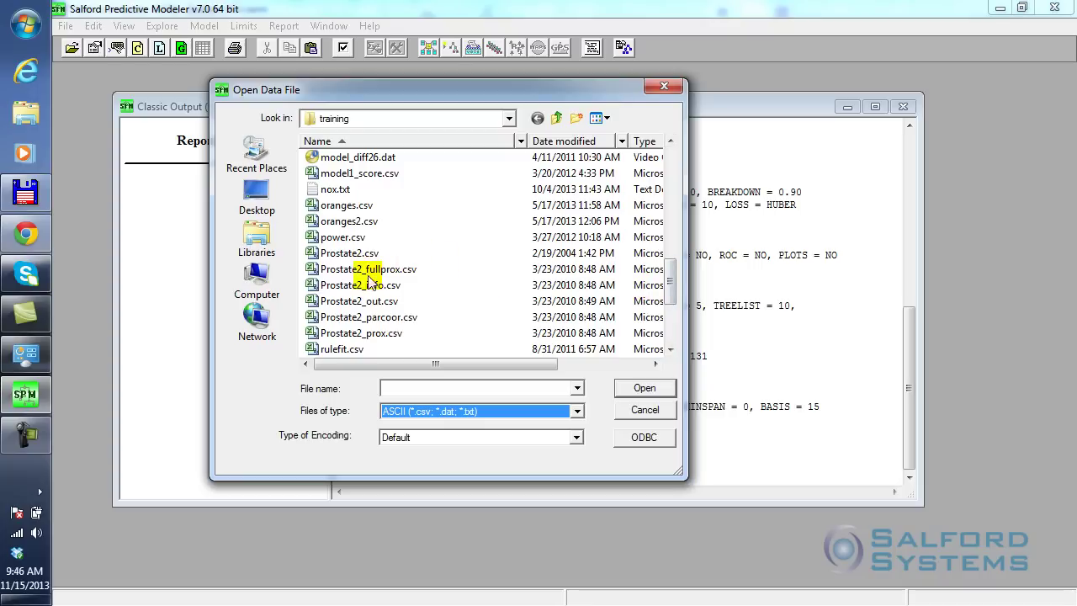
left_click(346, 258)
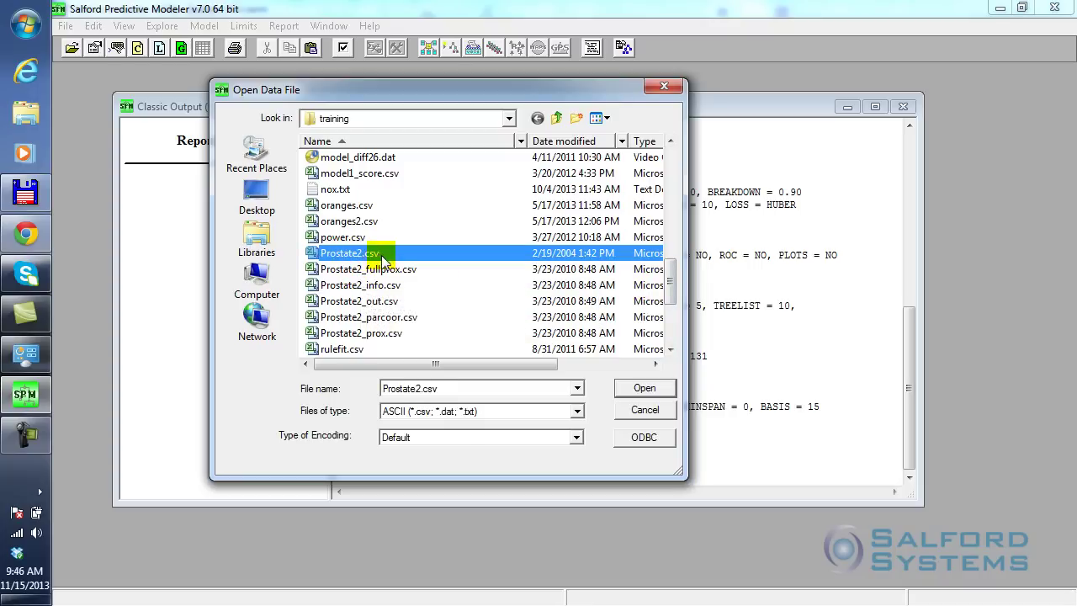
Step: Load Prostate2.csv and scroll its variable summary: 772 records, 114 variables (2 character, 112 numeric)
left_click(644, 388)
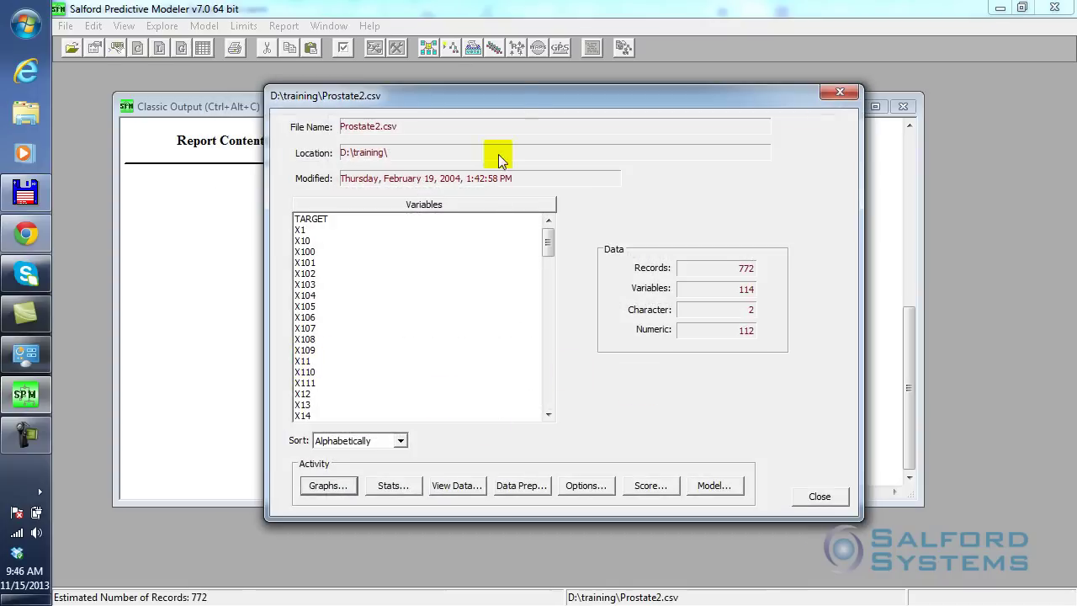
left_click_drag(517, 96, 492, 88)
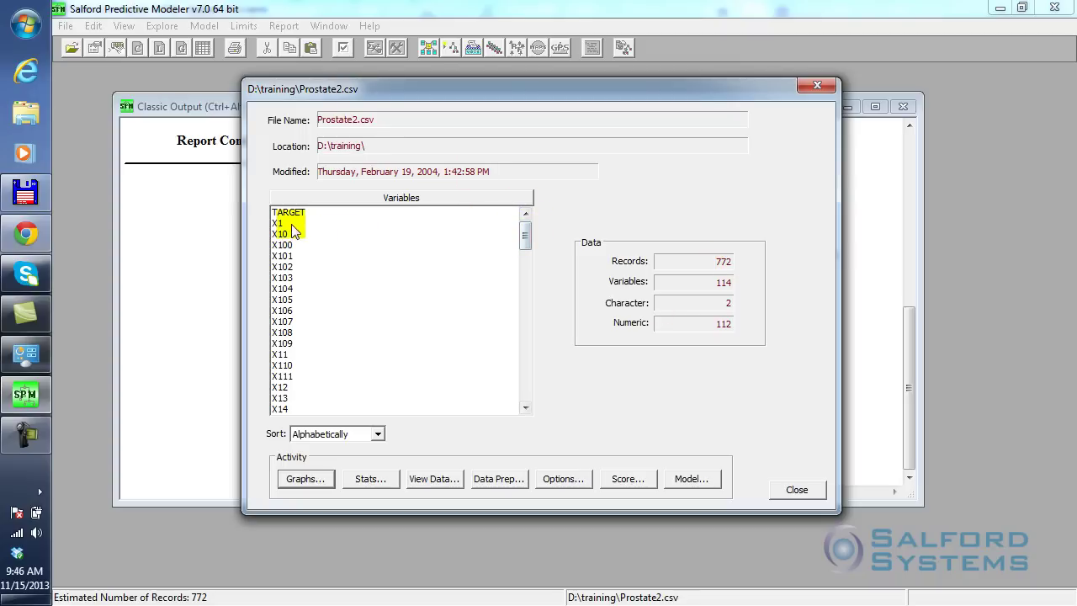
left_click_drag(525, 237, 432, 389)
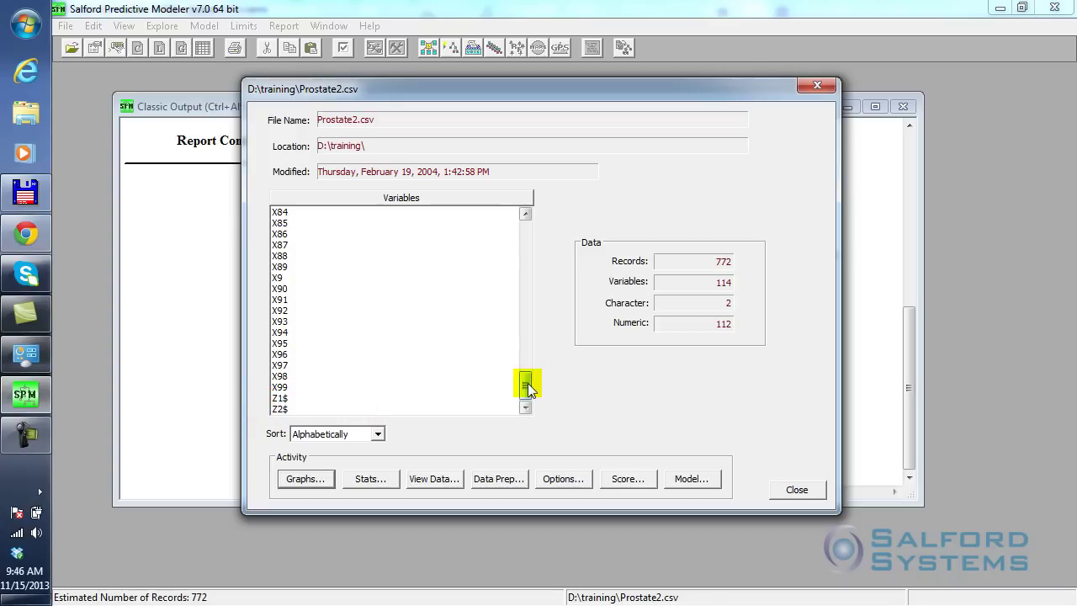
left_click_drag(528, 387, 539, 220)
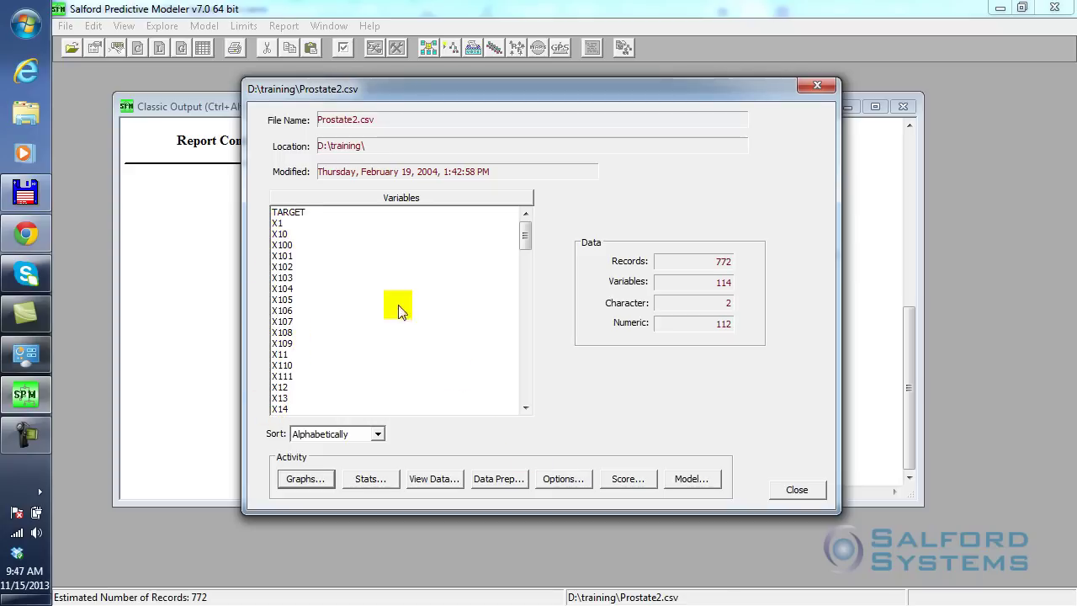
left_click_drag(521, 251, 511, 403)
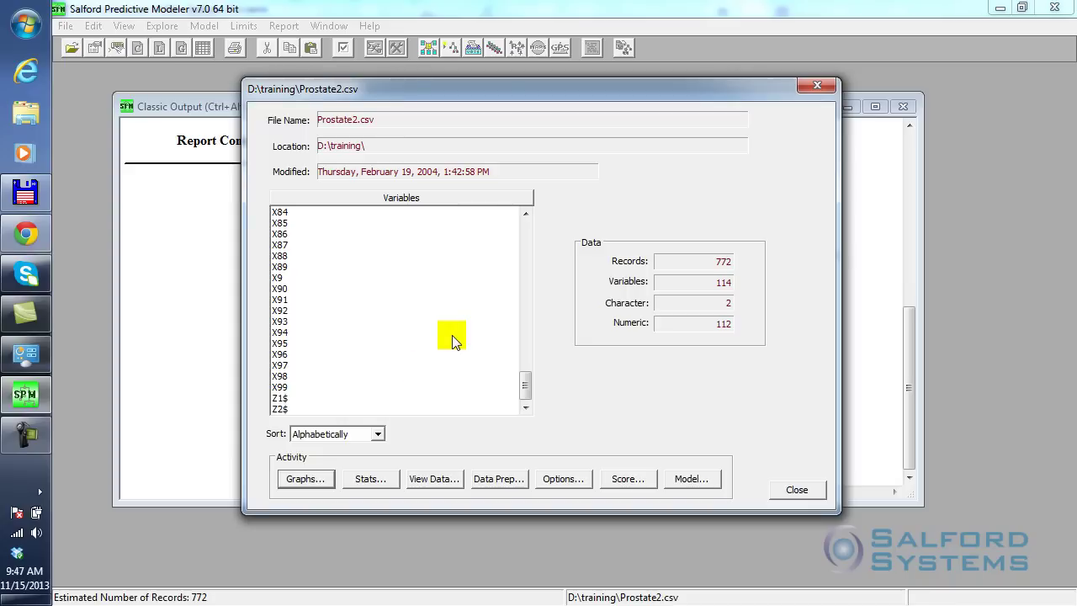
Step: Browse the Prostate2.csv data grid across columns X9–X30 and down to the last record, 772
left_click(434, 478)
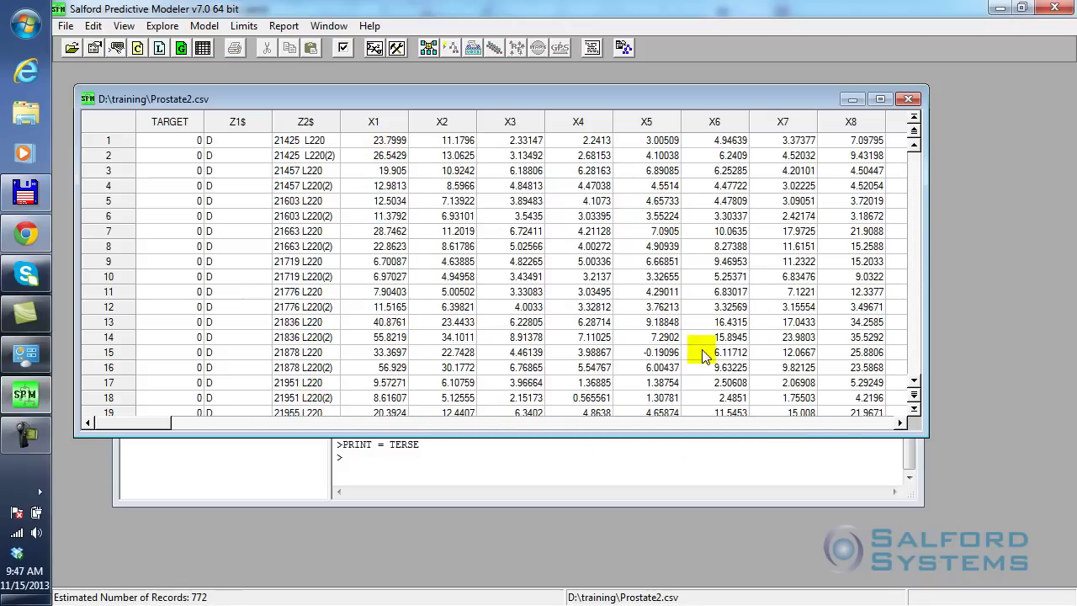
left_click(866, 423)
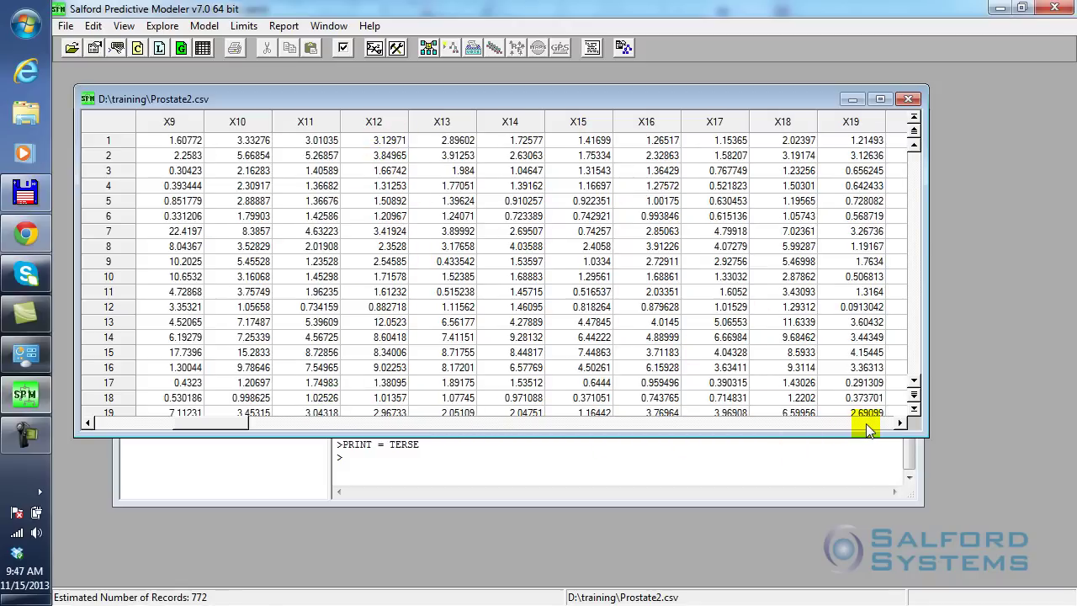
left_click(246, 413)
left_click(244, 422)
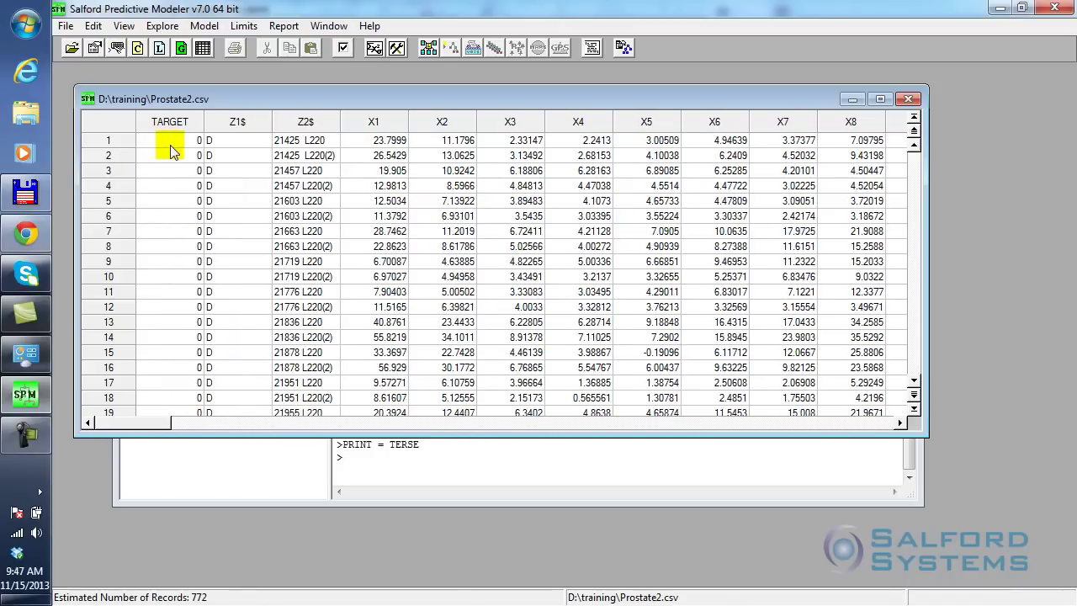
left_click(913, 412)
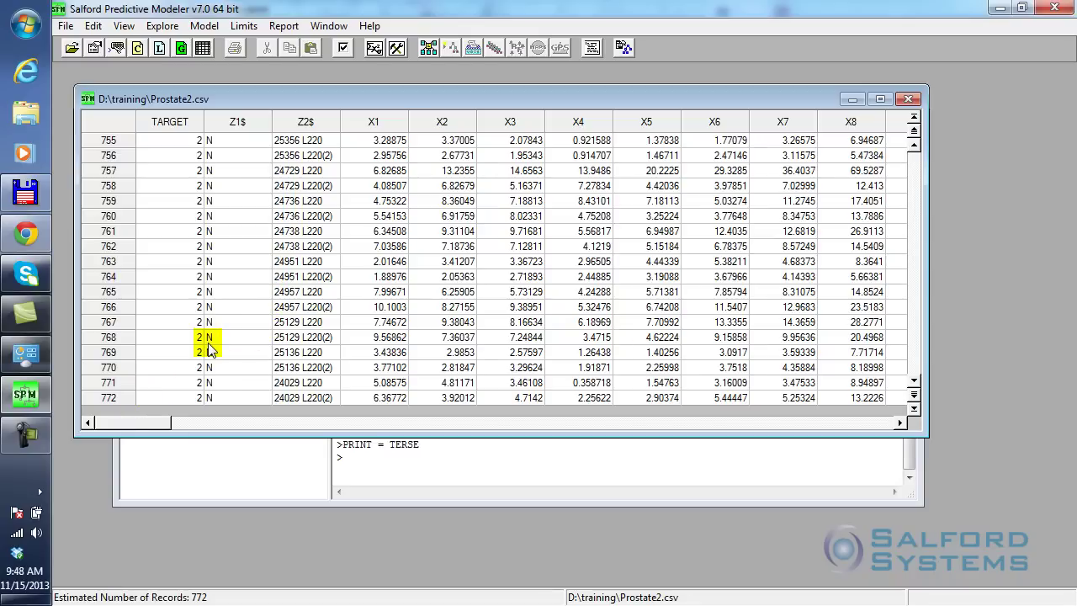
Step: Close the data grid and start a RandomForests classification model in Model Setup
left_click(914, 101)
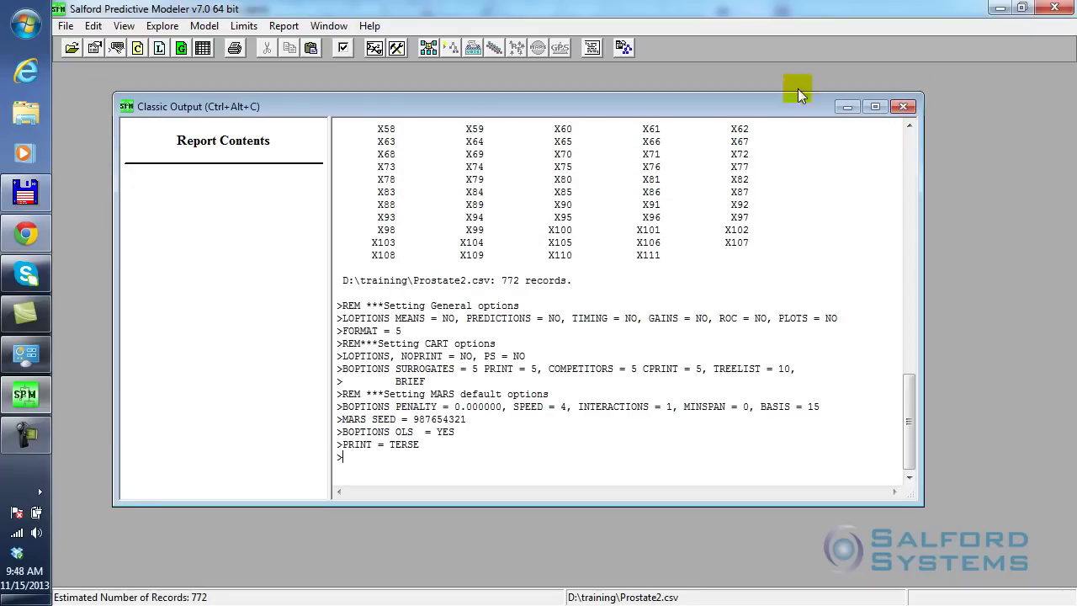
left_click(429, 49)
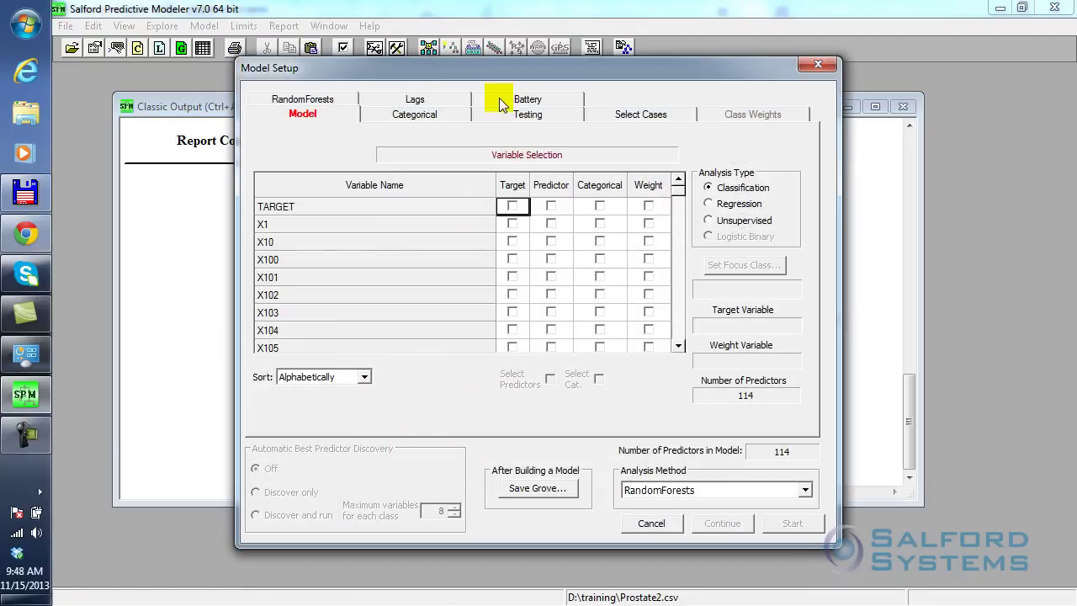
left_click_drag(496, 70, 467, 77)
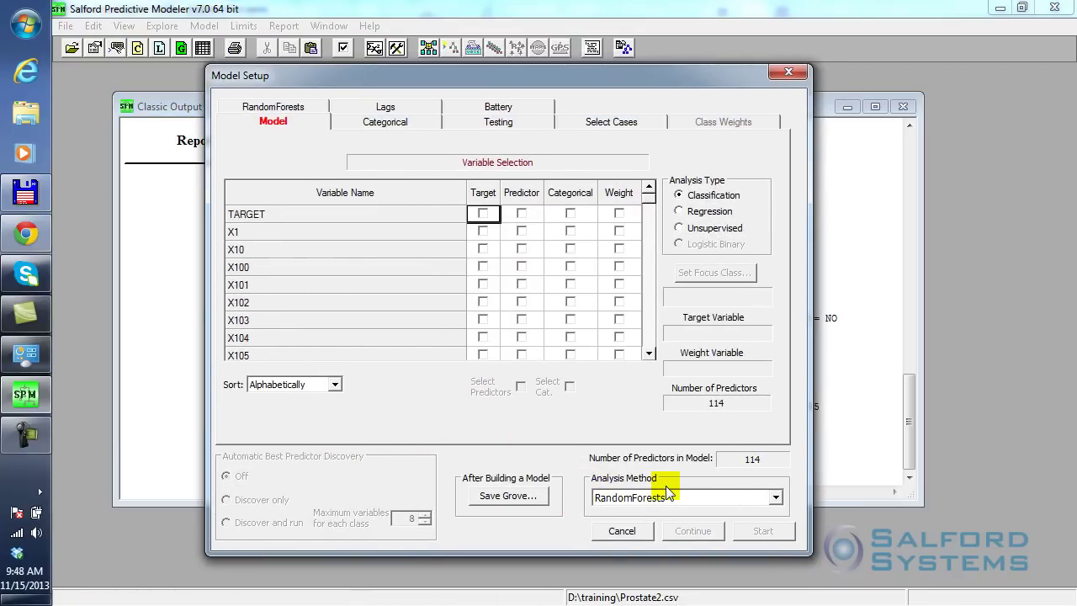
left_click(624, 498)
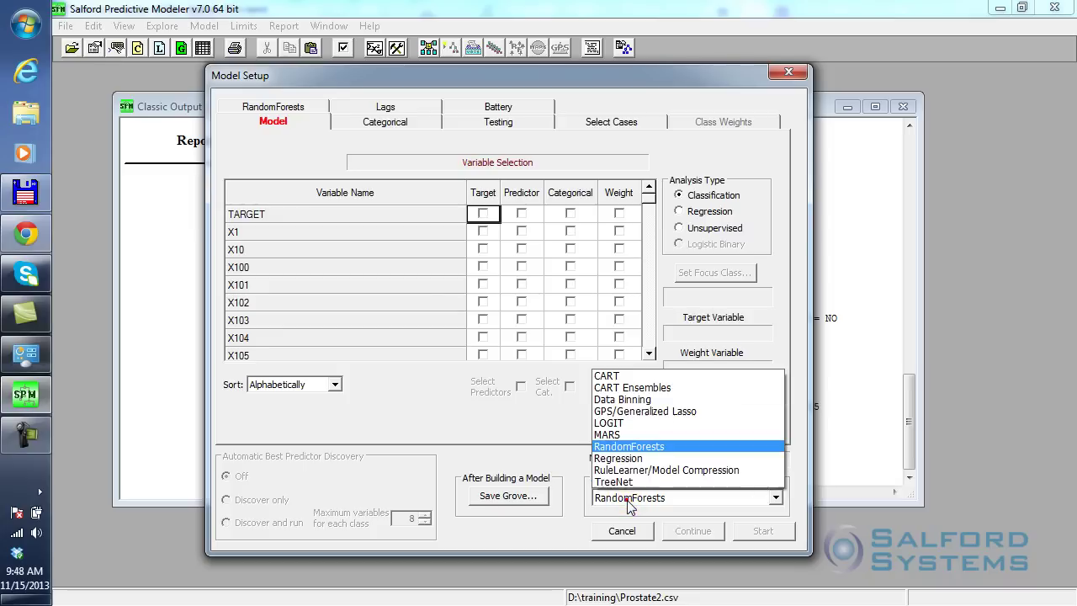
left_click(628, 447)
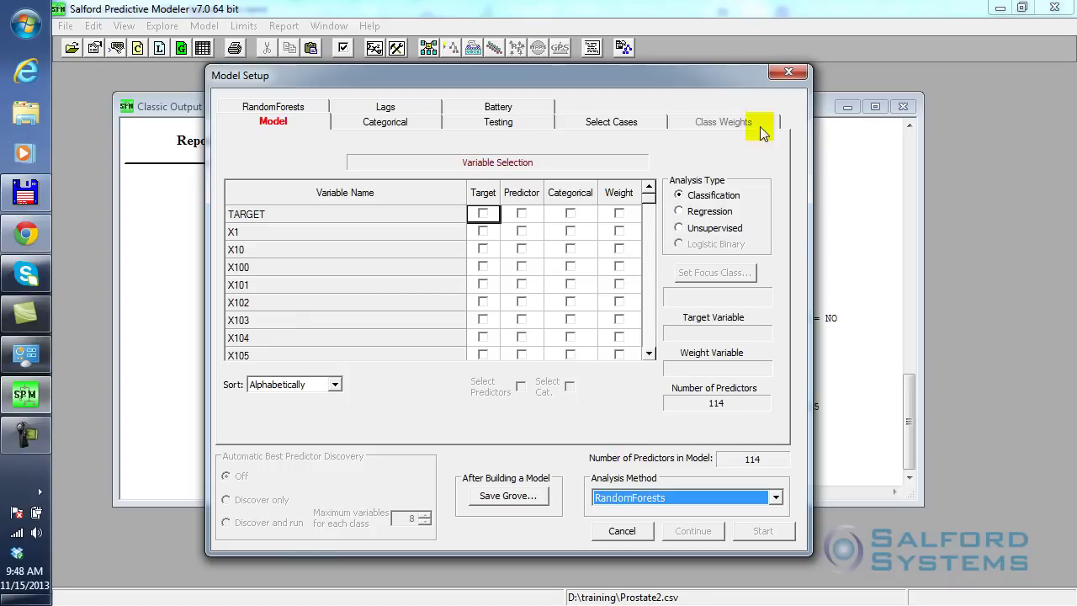
left_click(679, 196)
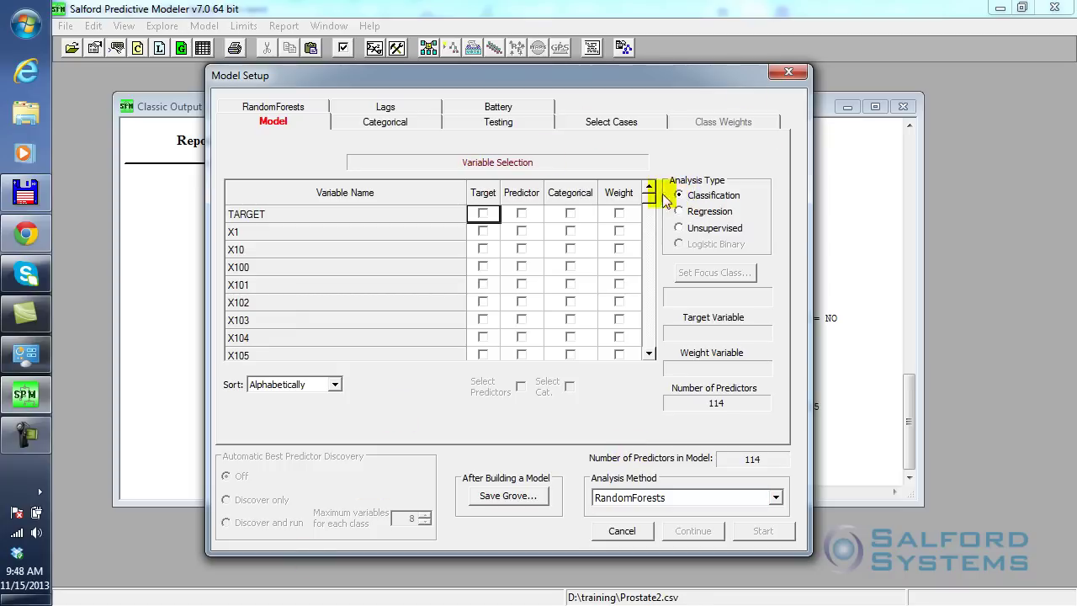
Step: List variables in file order, make TARGET the target, and mark the 111 X variables as predictors
left_click(318, 384)
left_click(286, 400)
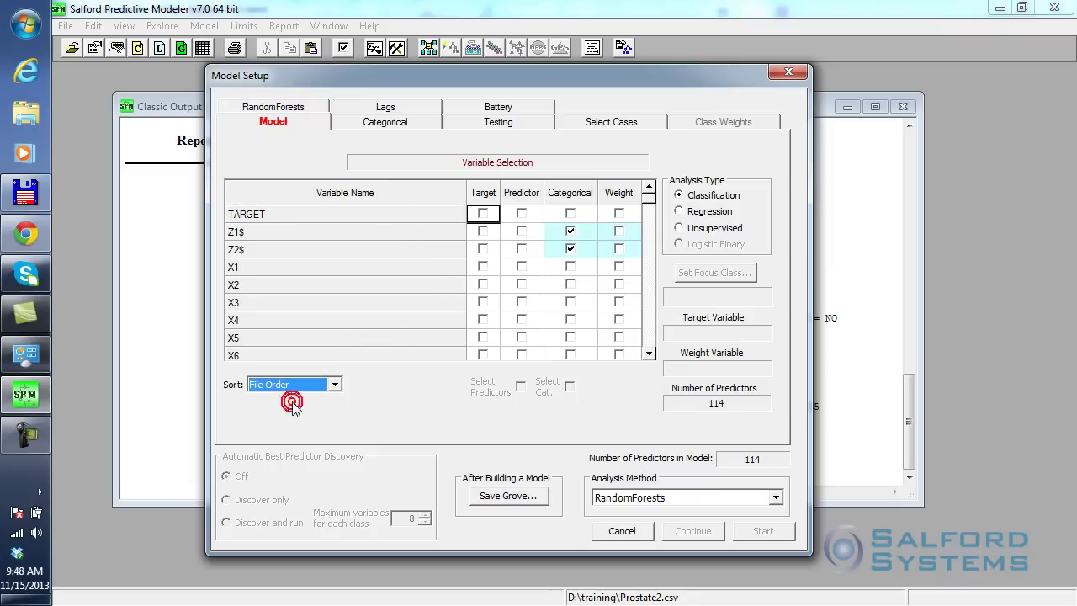
left_click(483, 213)
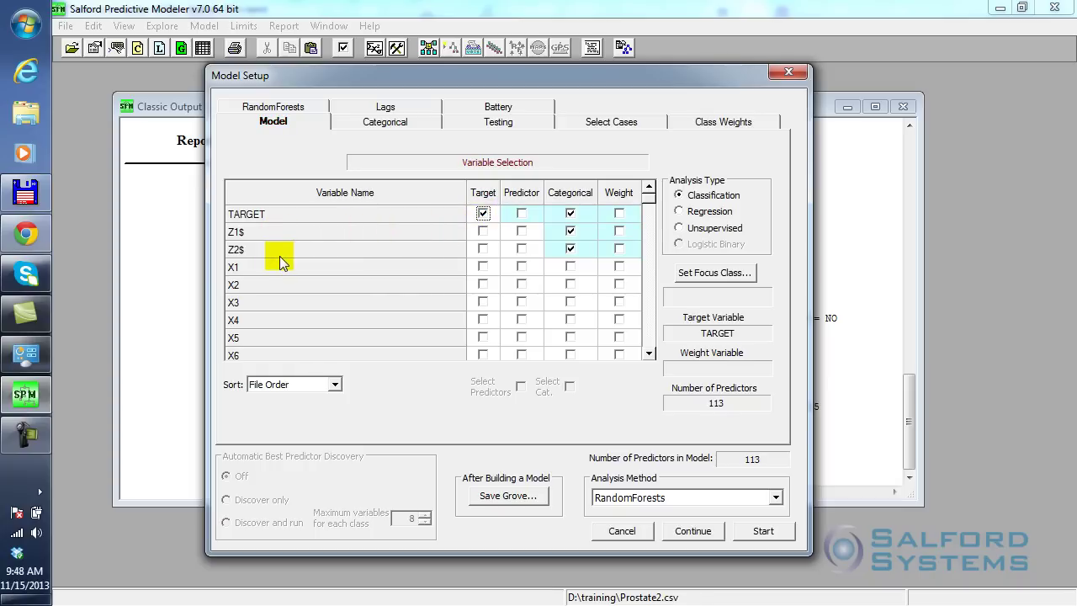
left_click_drag(258, 266, 256, 448)
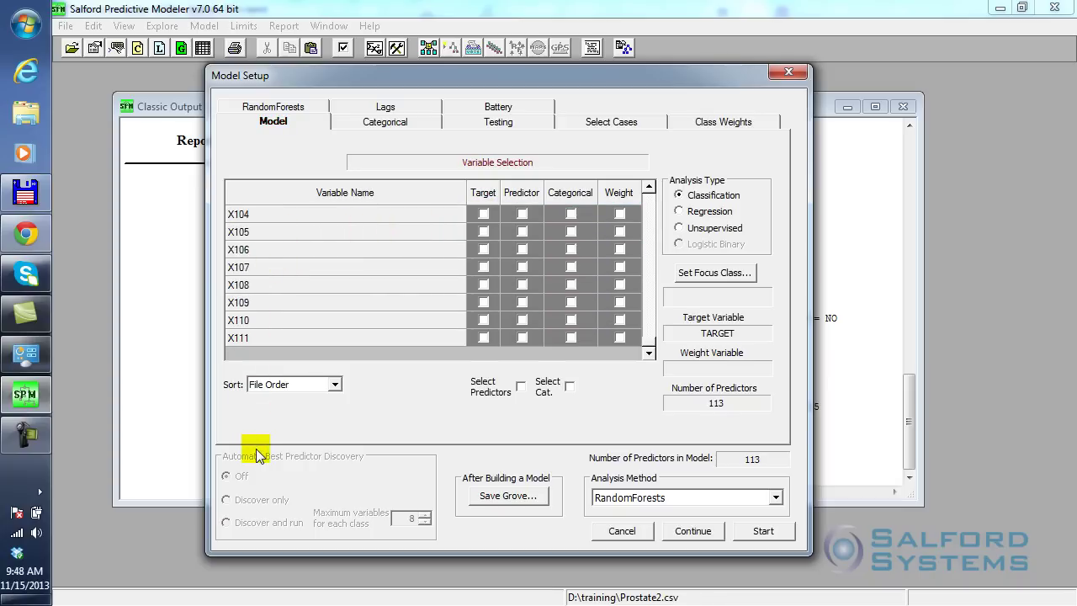
left_click(521, 389)
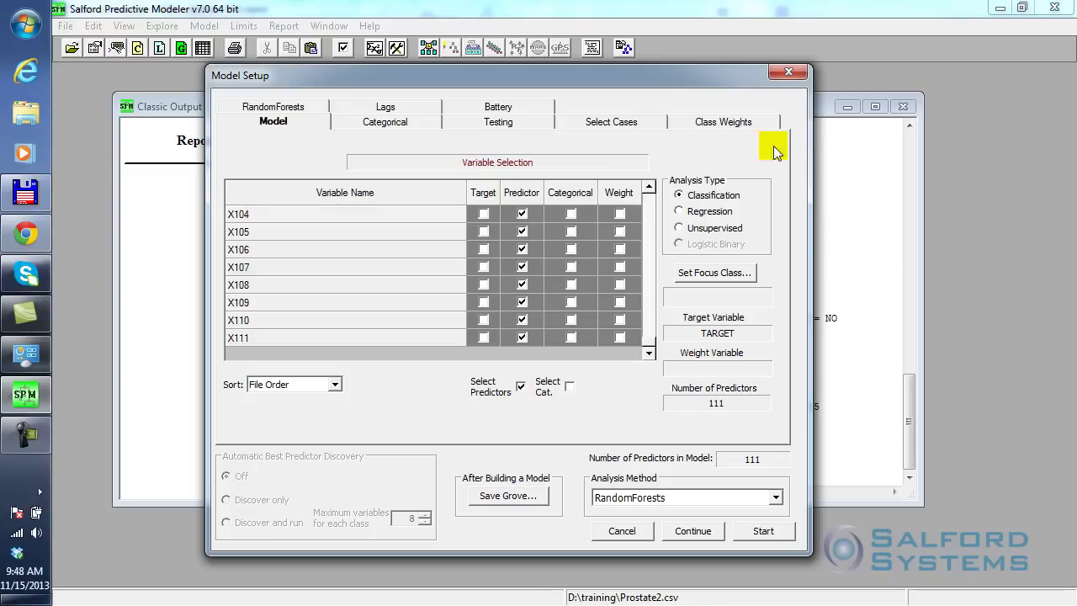
Step: Keep 'Out of bag data used for testing' as the testing method on the Testing tab
left_click(496, 124)
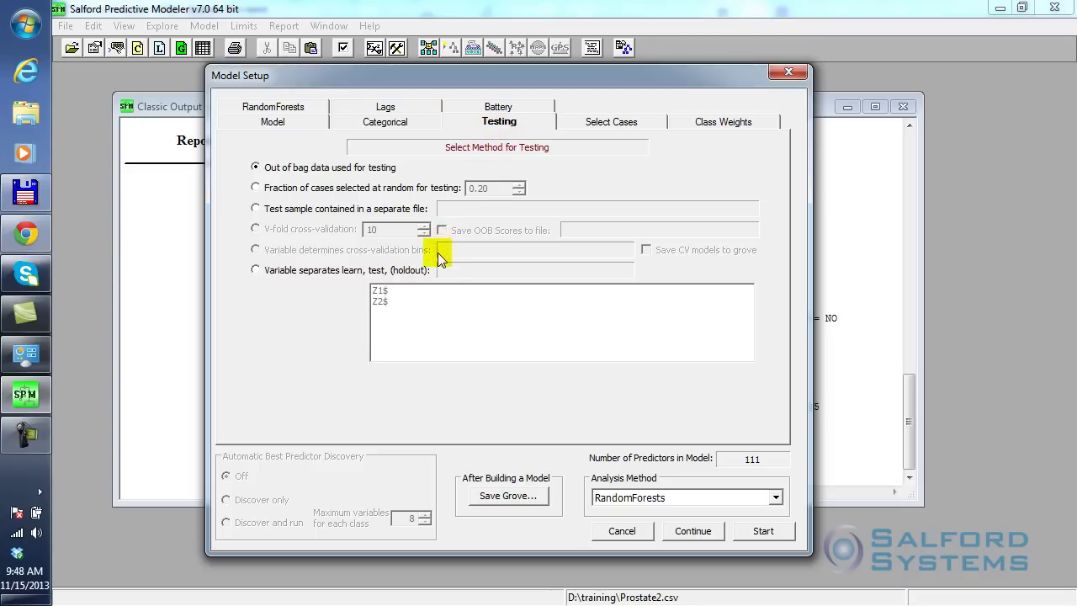
left_click(256, 168)
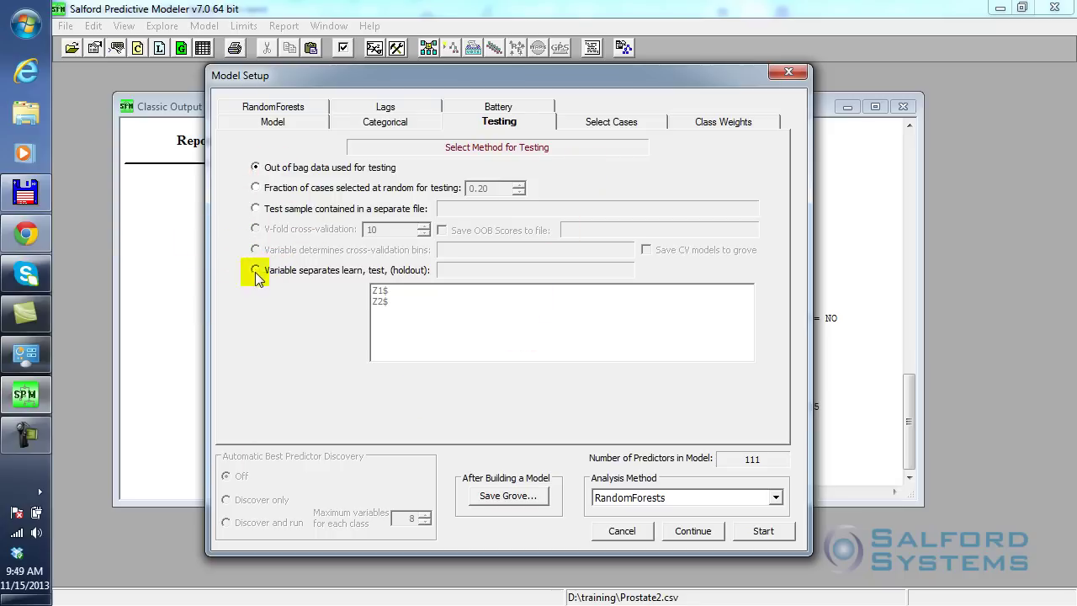
left_click(255, 166)
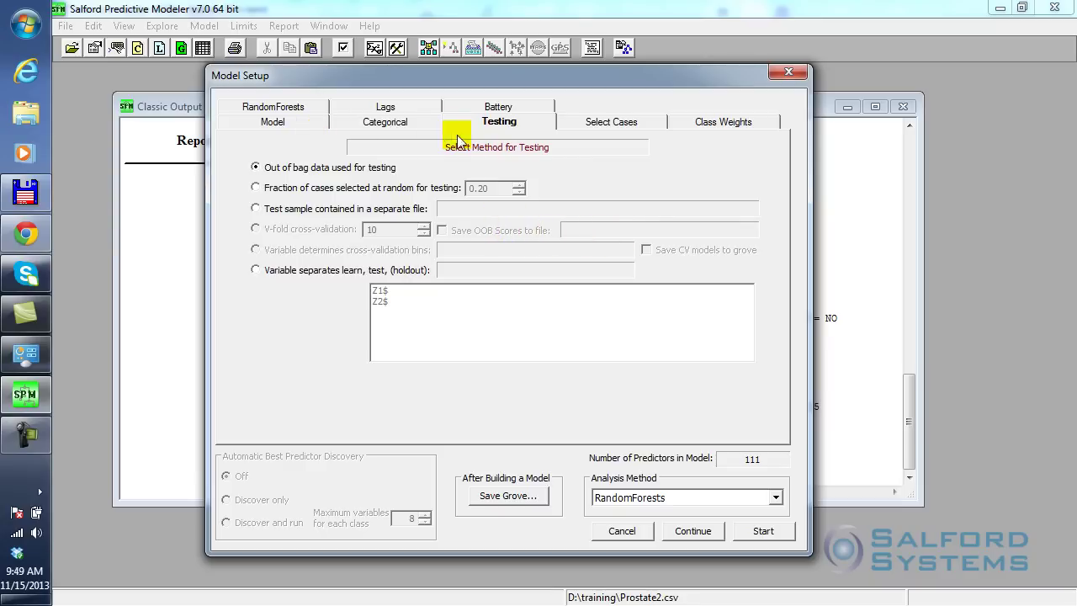
Step: Change the RandomForests number of trees from 500 to 200, then put the cursor in the predictors-per-node field
left_click(267, 112)
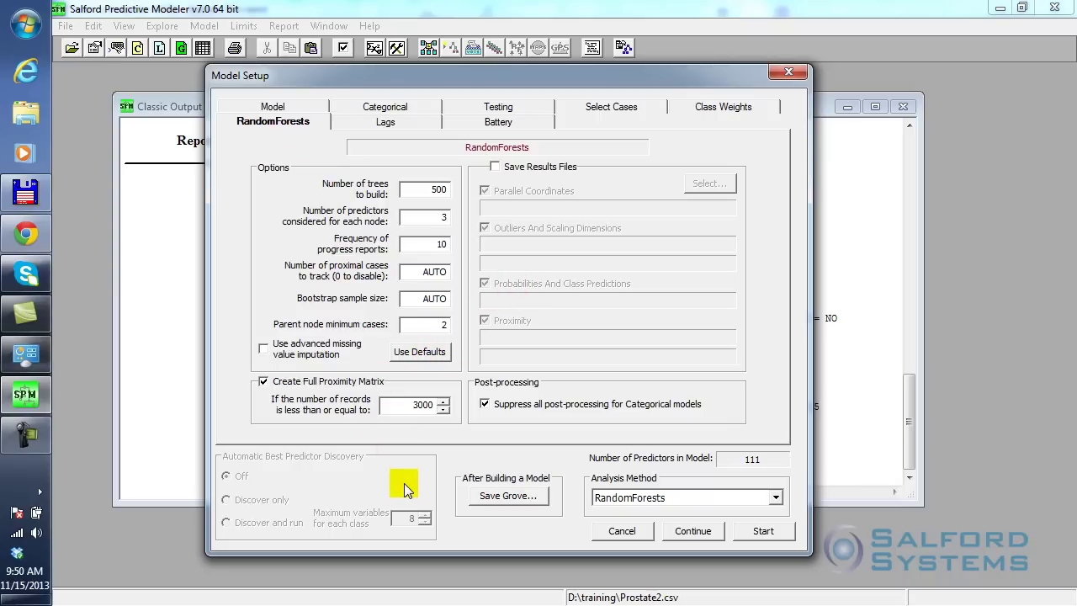
double_click(418, 194)
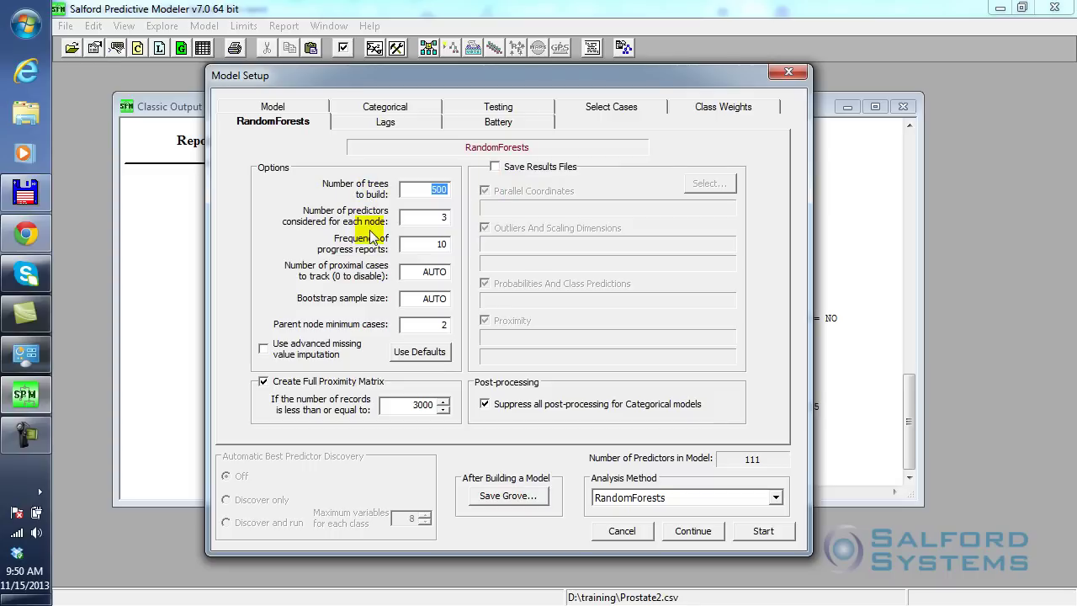
type("200")
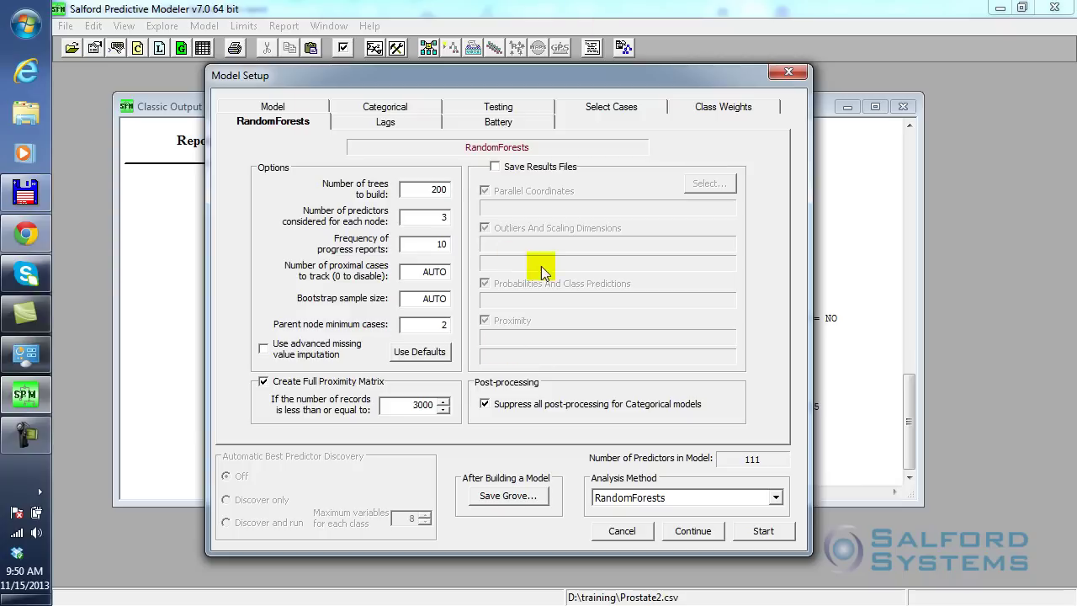
left_click(428, 219)
left_click(428, 220)
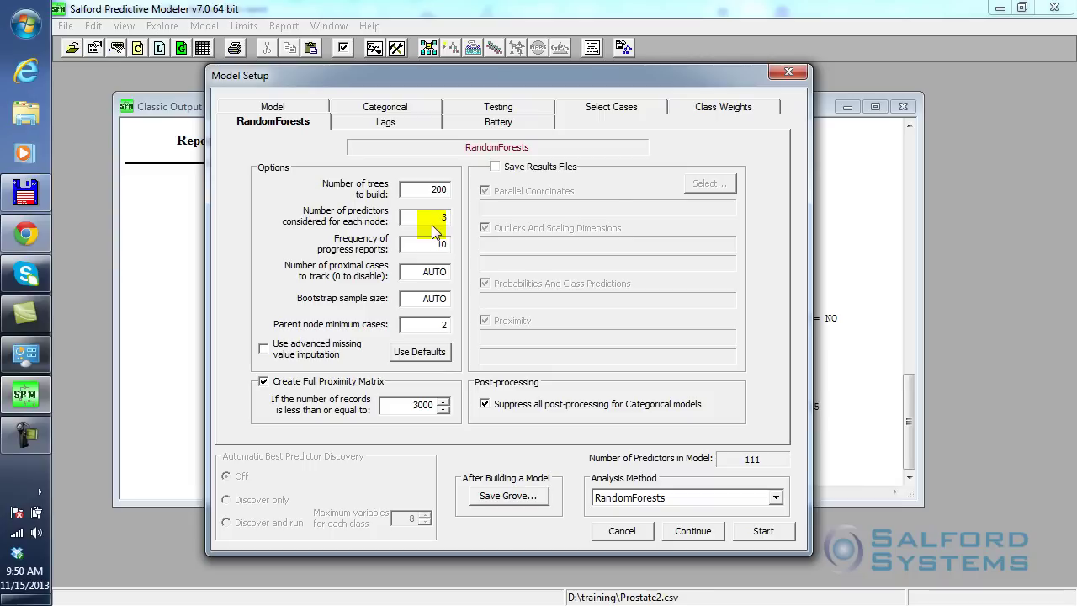
Step: Replace the predictors-per-node value 3 with 11
key("BackSpace")
type("11")
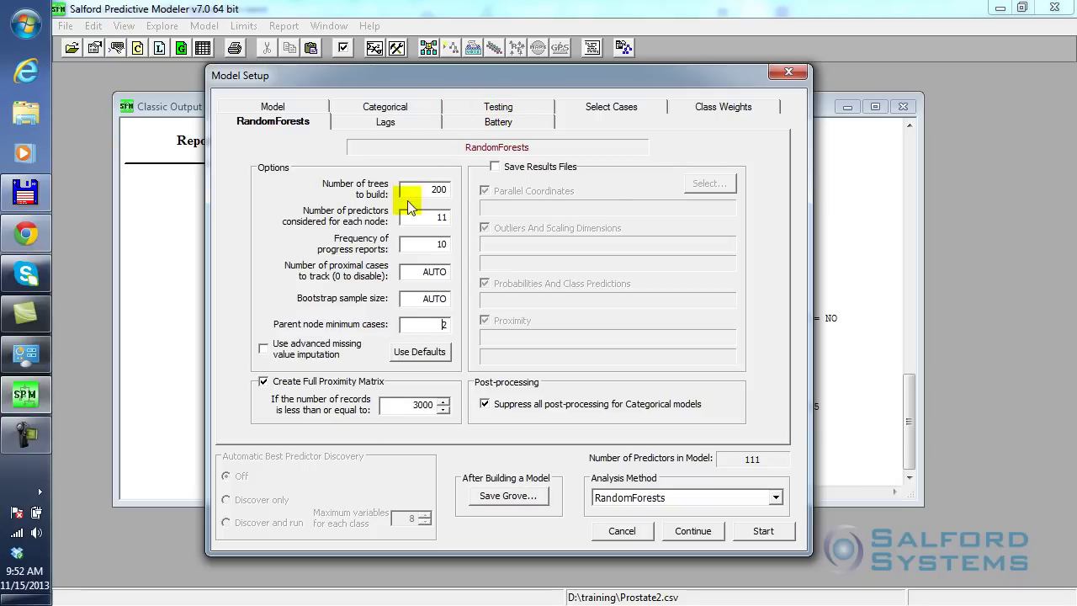
Step: Build the 200-tree forest and read the balanced error curve at trees 120, 139 and 199
left_click(763, 531)
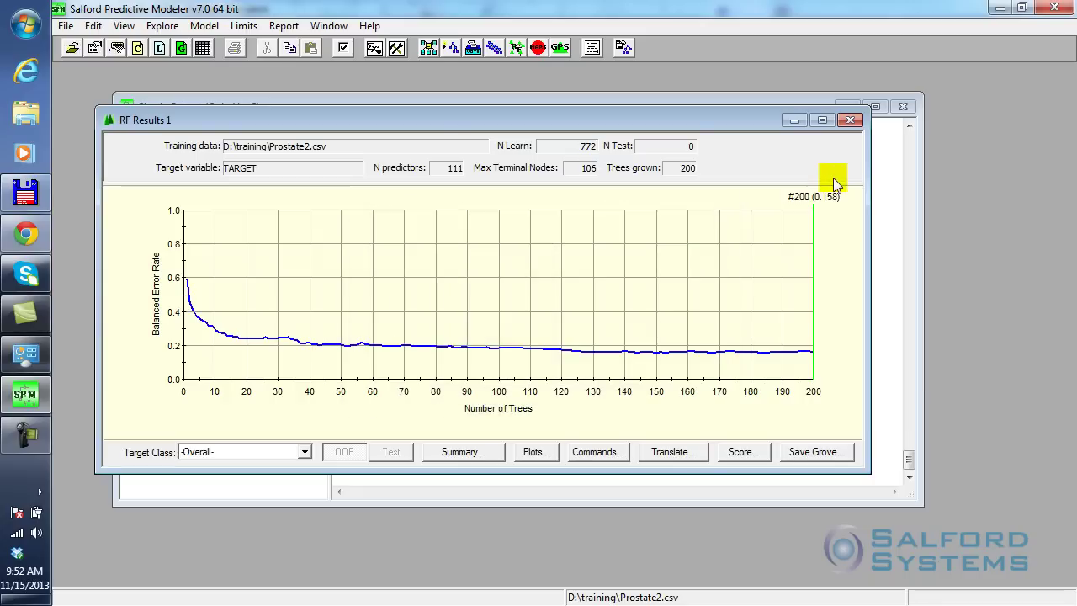
left_click_drag(523, 126, 587, 100)
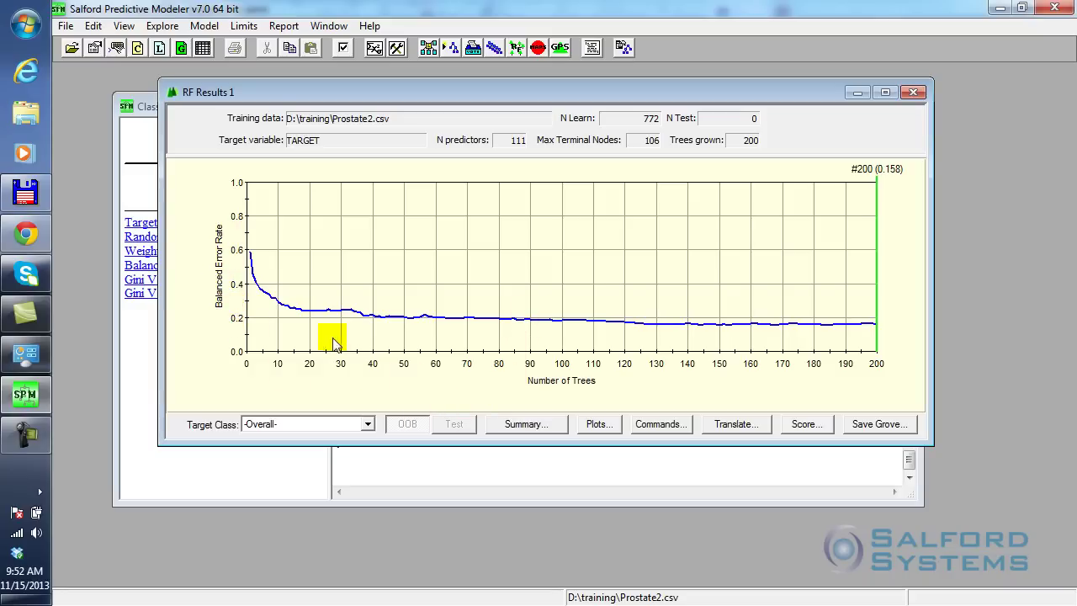
left_click(571, 330)
left_click(626, 333)
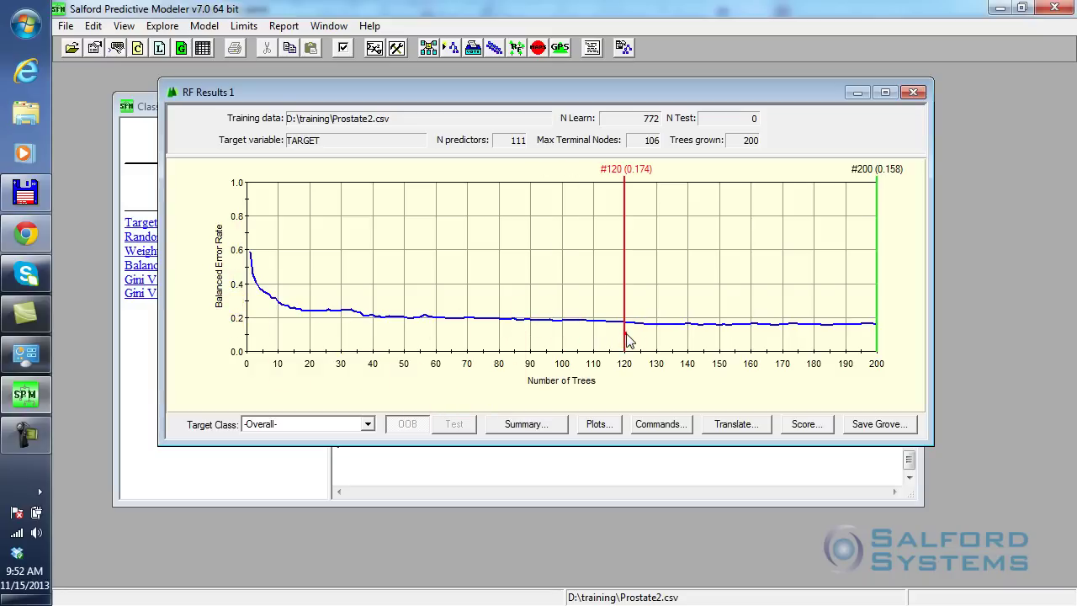
left_click(683, 336)
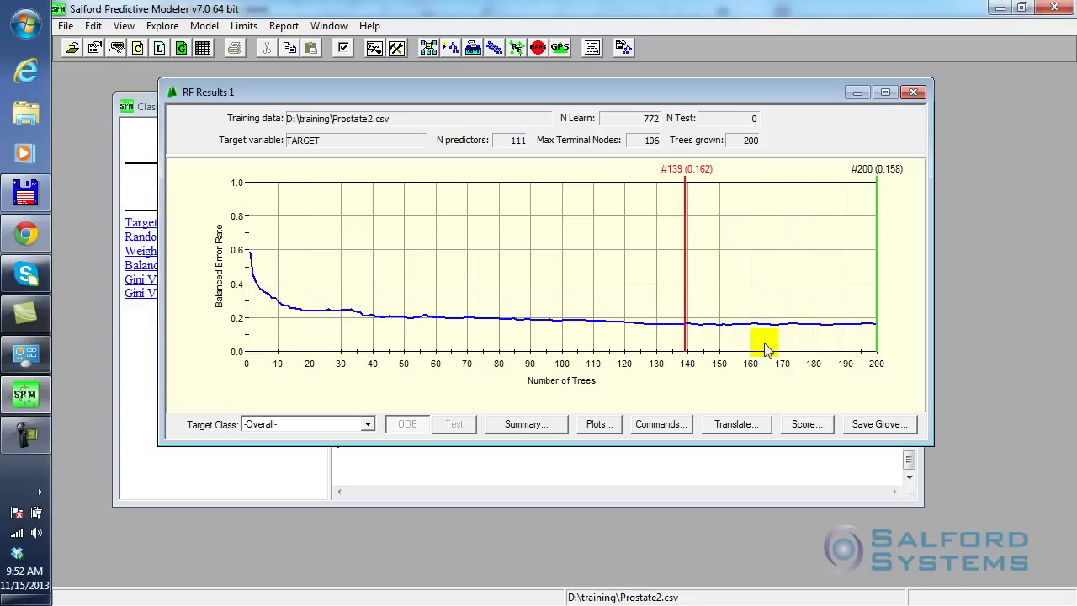
left_click(875, 319)
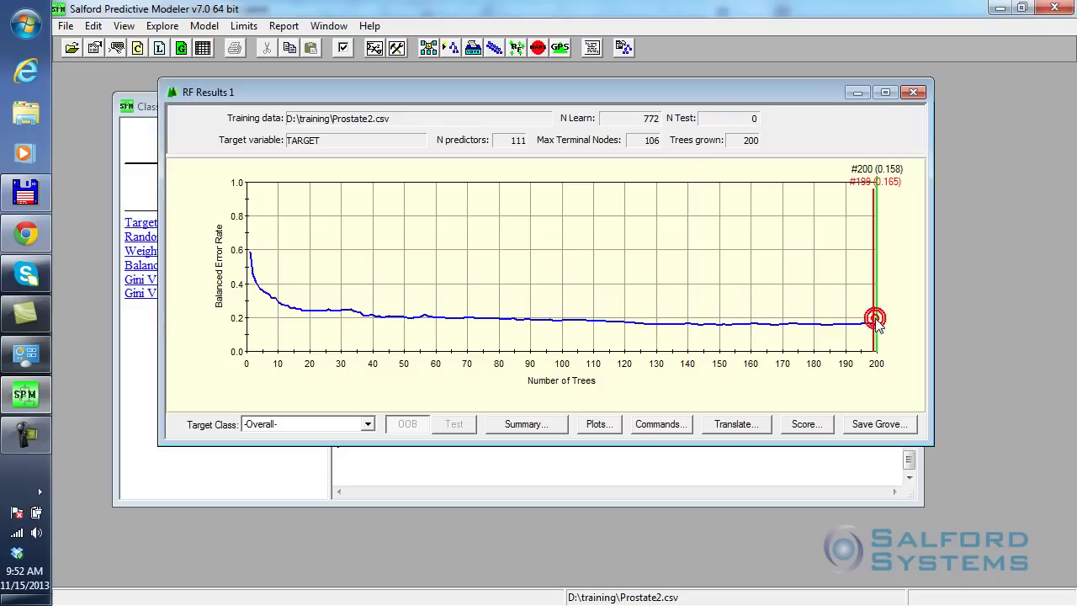
left_click(878, 322)
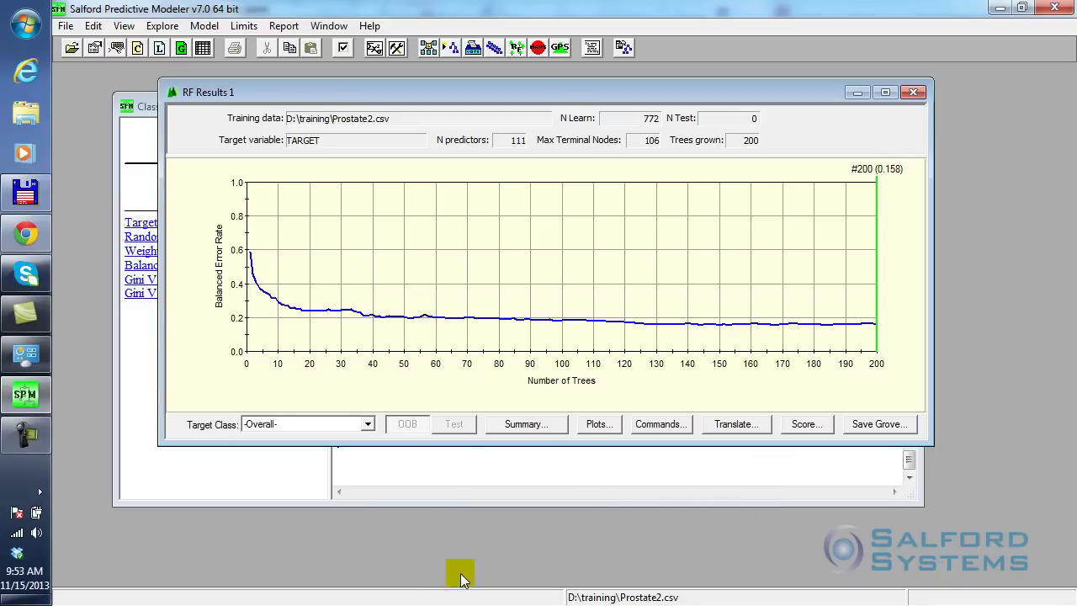
left_click_drag(531, 94, 540, 95)
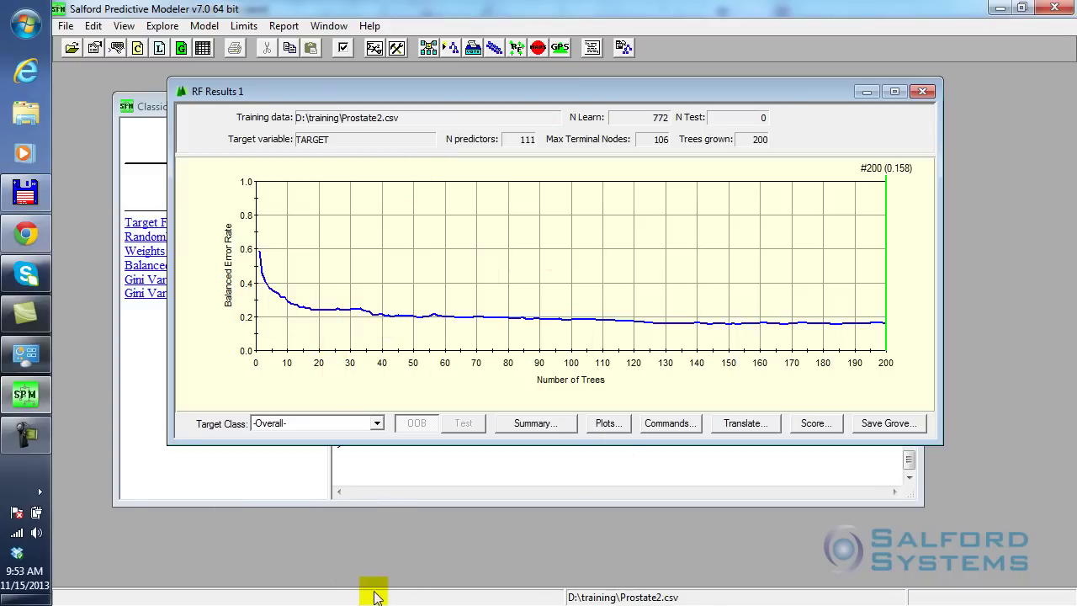
Step: Scroll the Summary's Variable Importance list, led by X71 at 100 and X69 at 97.28
left_click(528, 430)
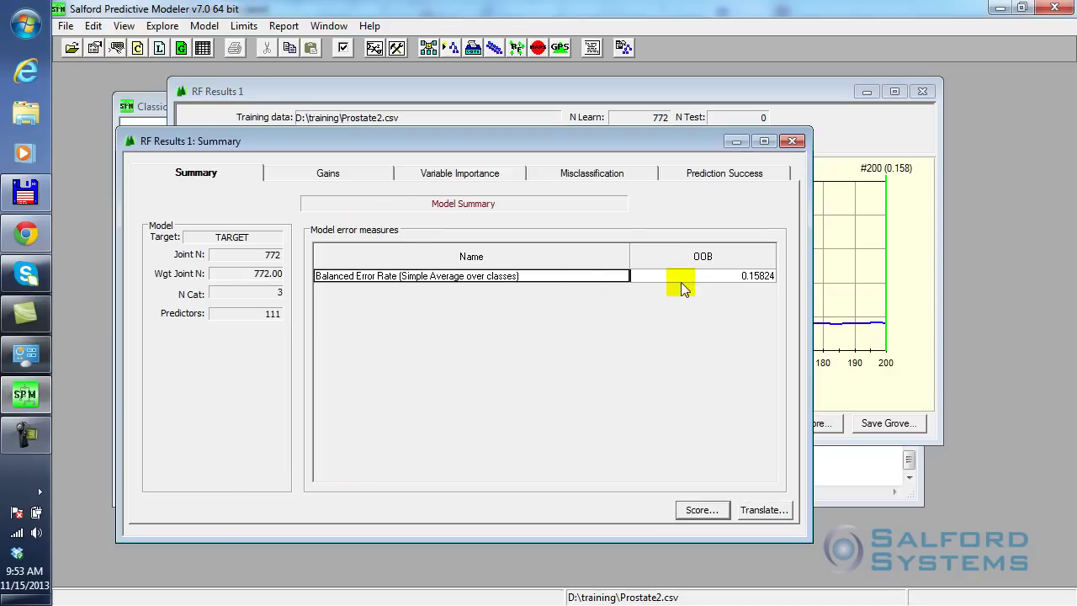
left_click(454, 179)
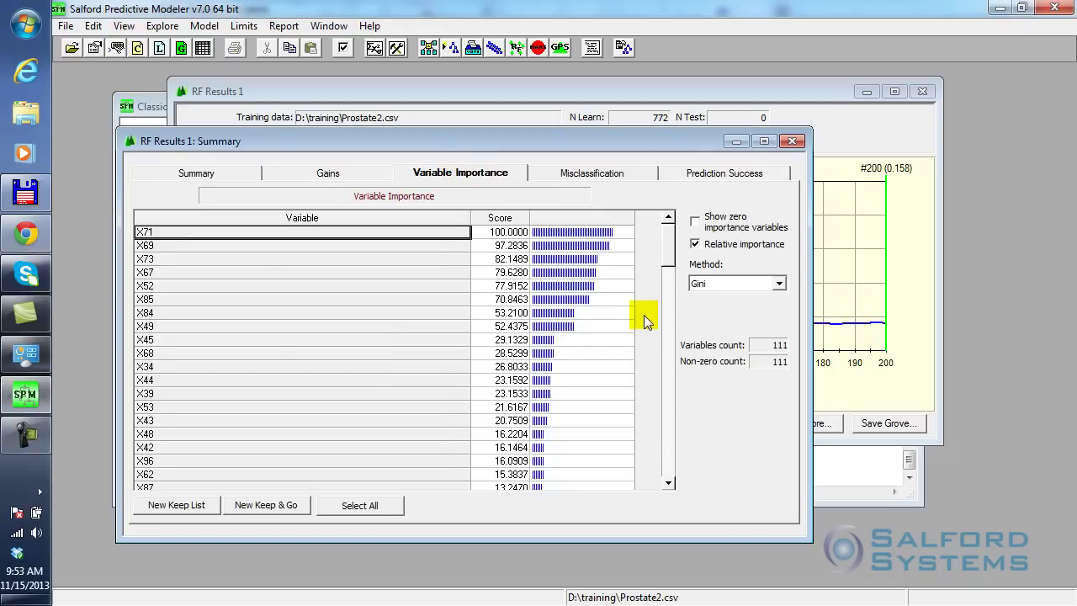
left_click_drag(667, 263, 684, 249)
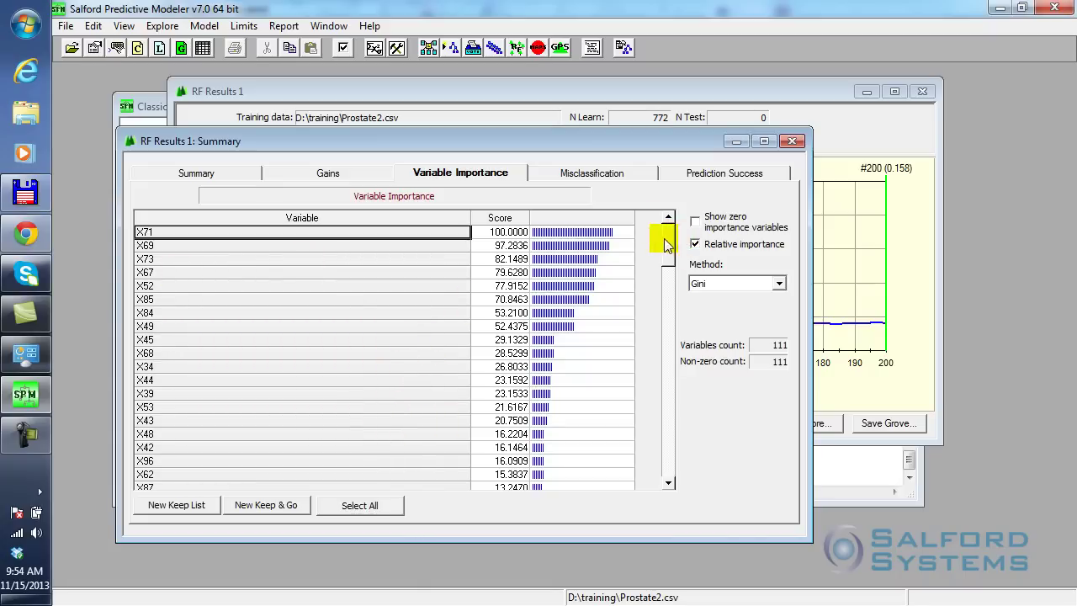
mouse_move(664, 242)
left_mouse_down()
mouse_move(654, 348)
mouse_move(663, 488)
mouse_move(665, 226)
left_mouse_up()
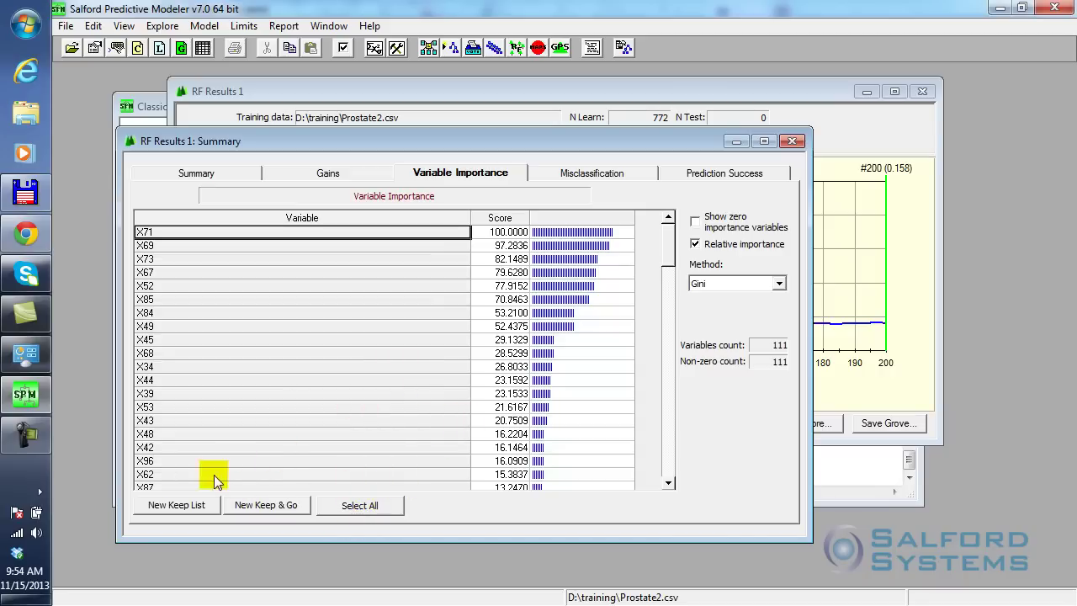
Step: Show the RF Summary's Prediction Success table: 79.66% overall correct, 84.18% average
left_click(719, 175)
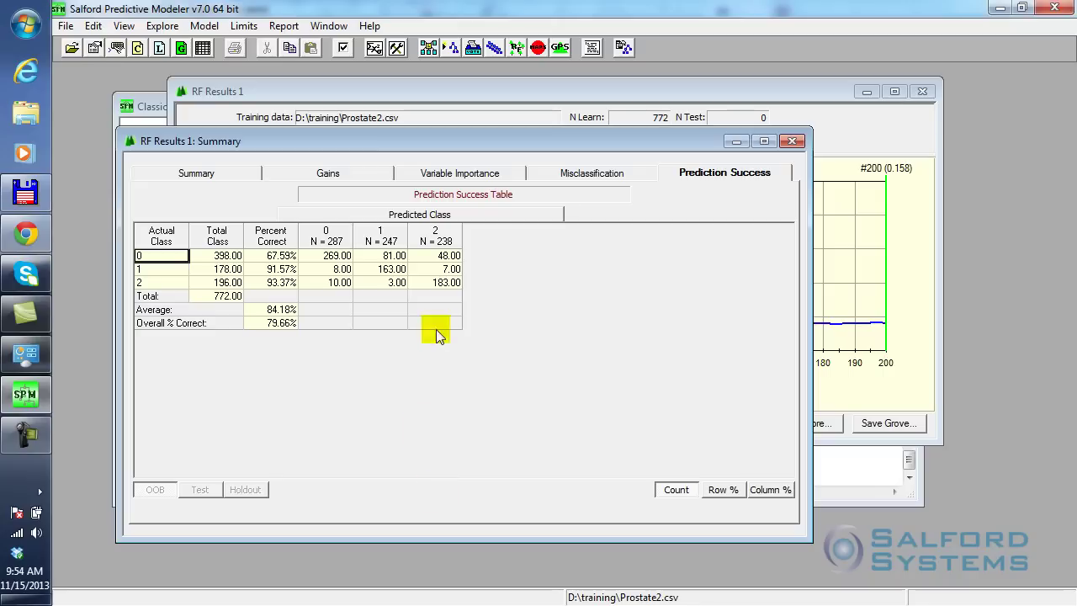